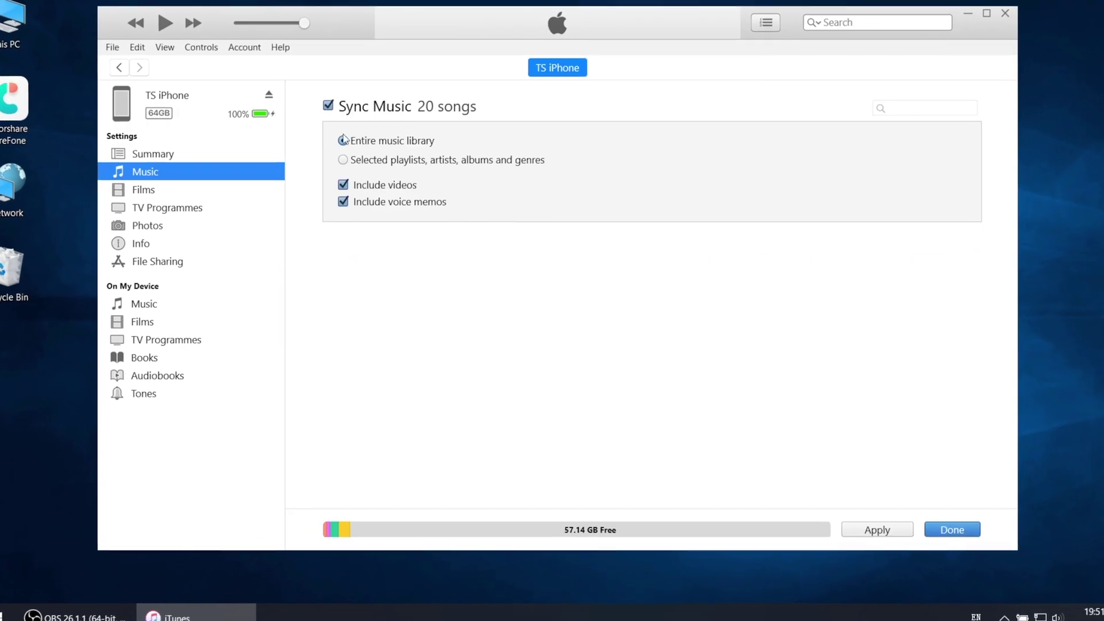
# Choose 'Selected playlists, artists, albums and genres' for the iPhone's iTunes music sync, then scroll through the page
pyautogui.click(343, 159)
pyautogui.scroll(-2, 517, 287)
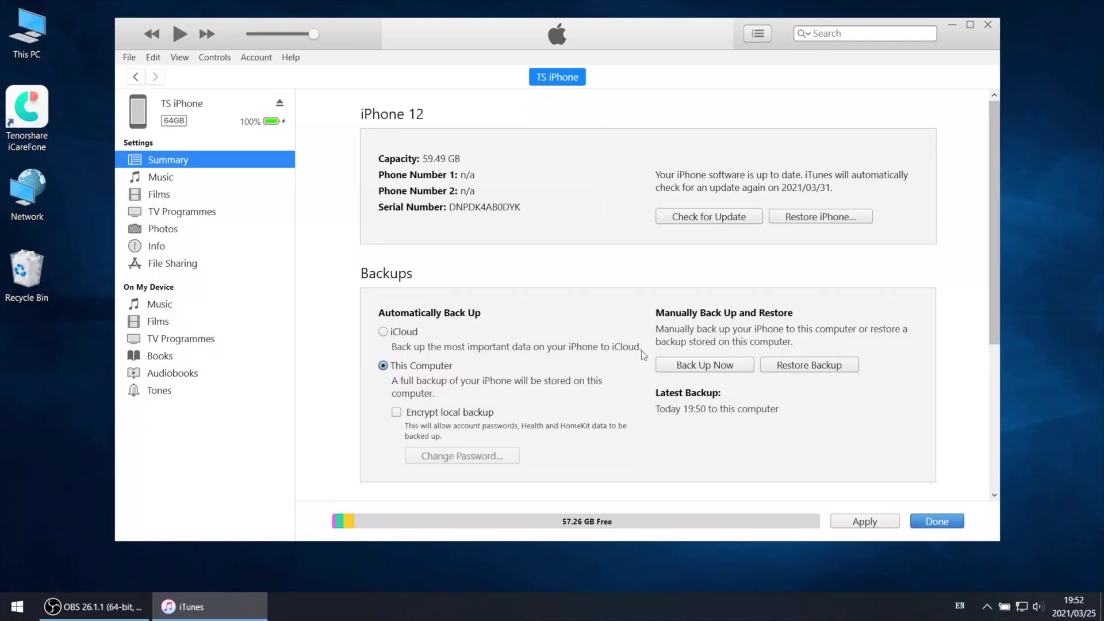
pyautogui.scroll(-3, 694, 384)
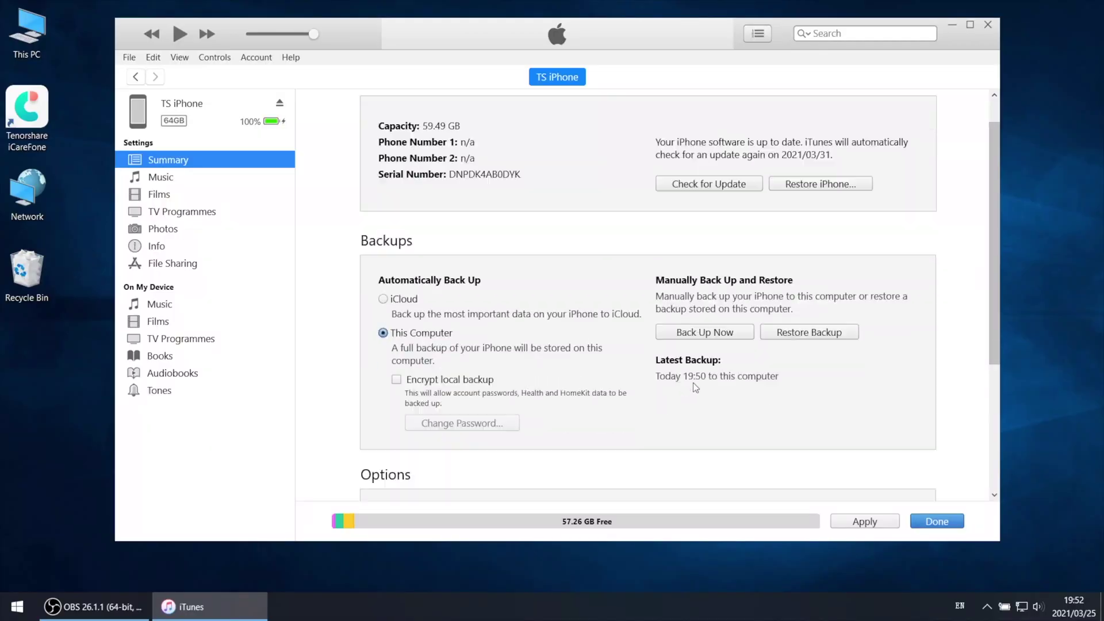
pyautogui.scroll(-2, 695, 388)
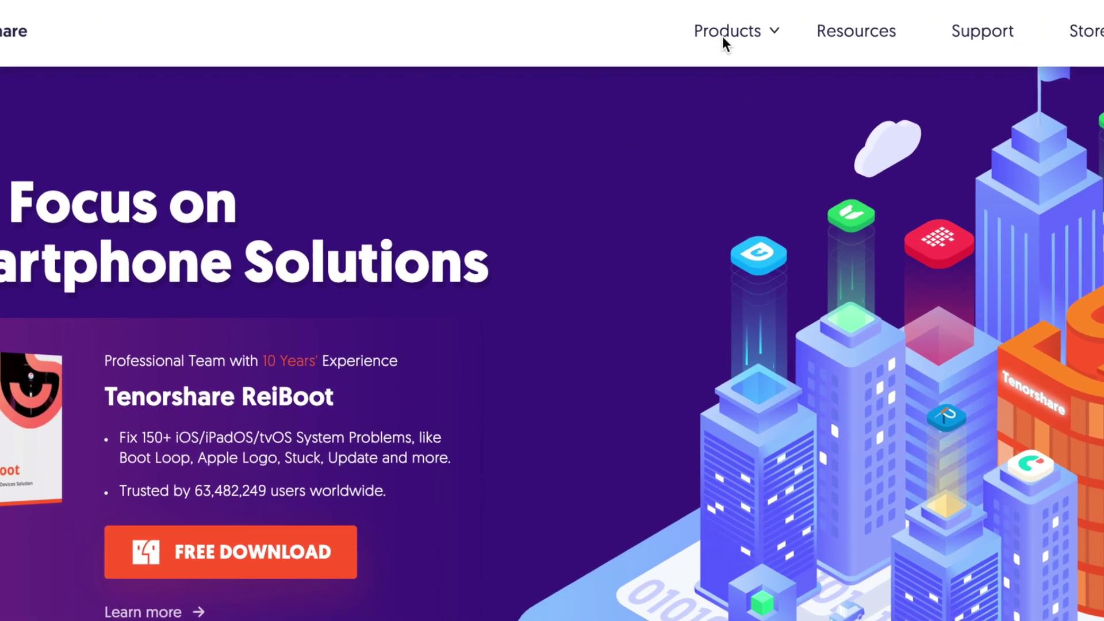
# From Products, go to the 'iCareFone - Free iOS Backup Tool' page and switch to its Windows version
pyautogui.moveTo(723, 32)
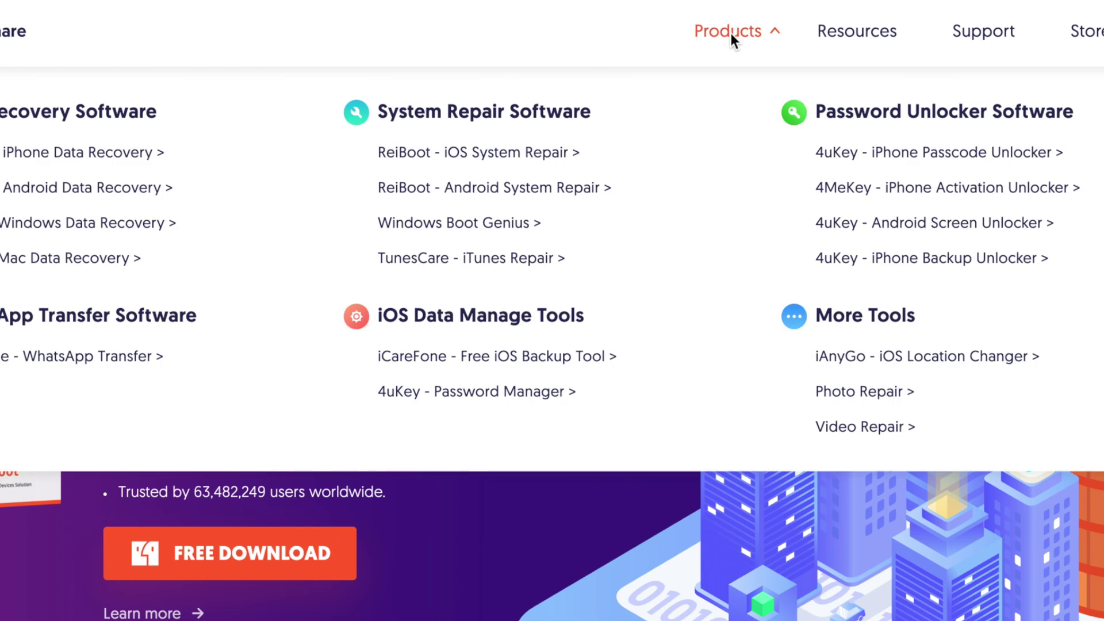
pyautogui.click(606, 363)
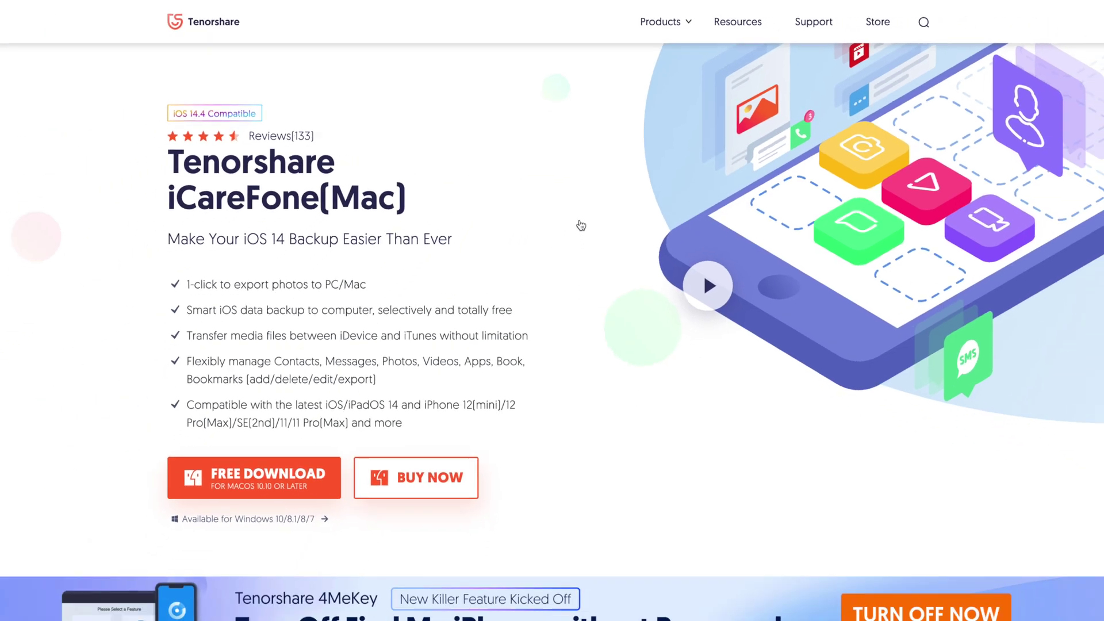
pyautogui.click(324, 488)
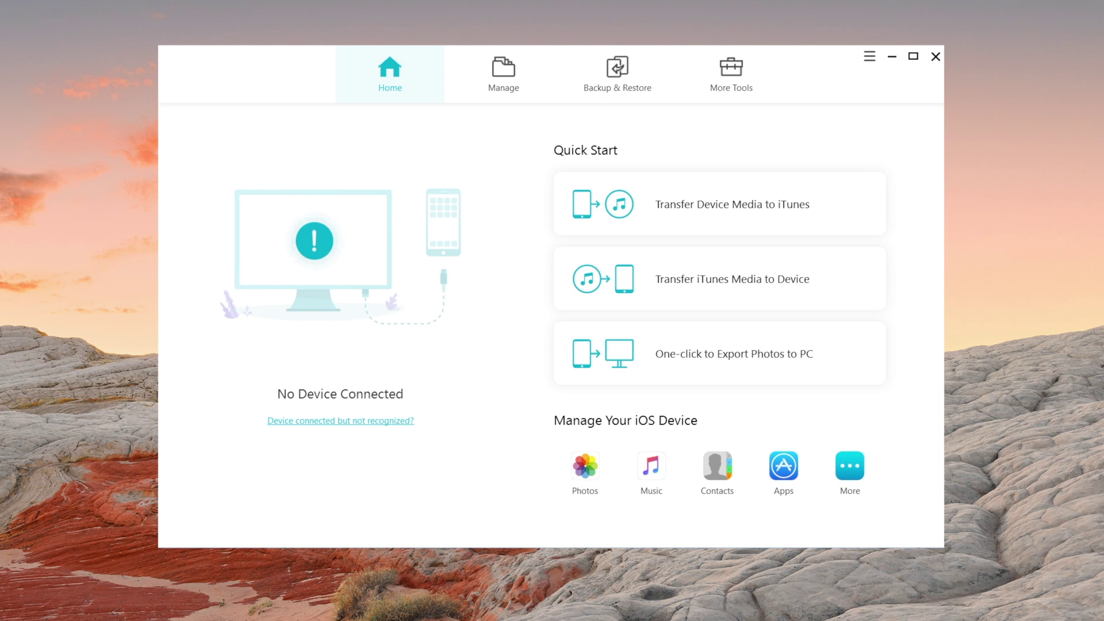
# In photo management, select both date groups: four photos from 10/23/2020 and seven from 11/23/2019
pyautogui.click(494, 98)
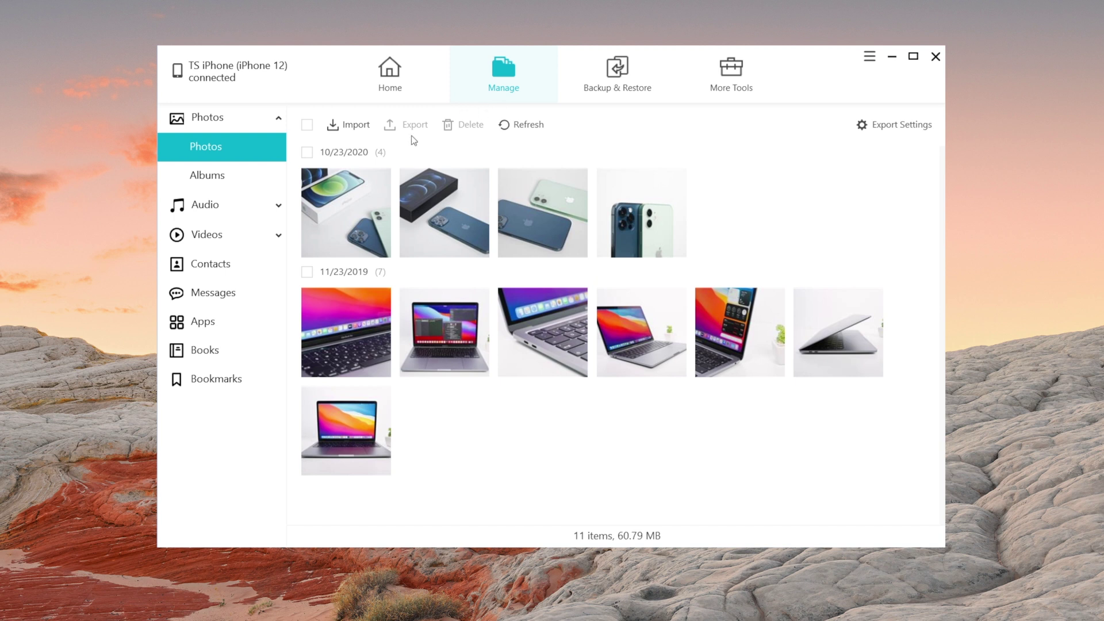
pyautogui.click(307, 152)
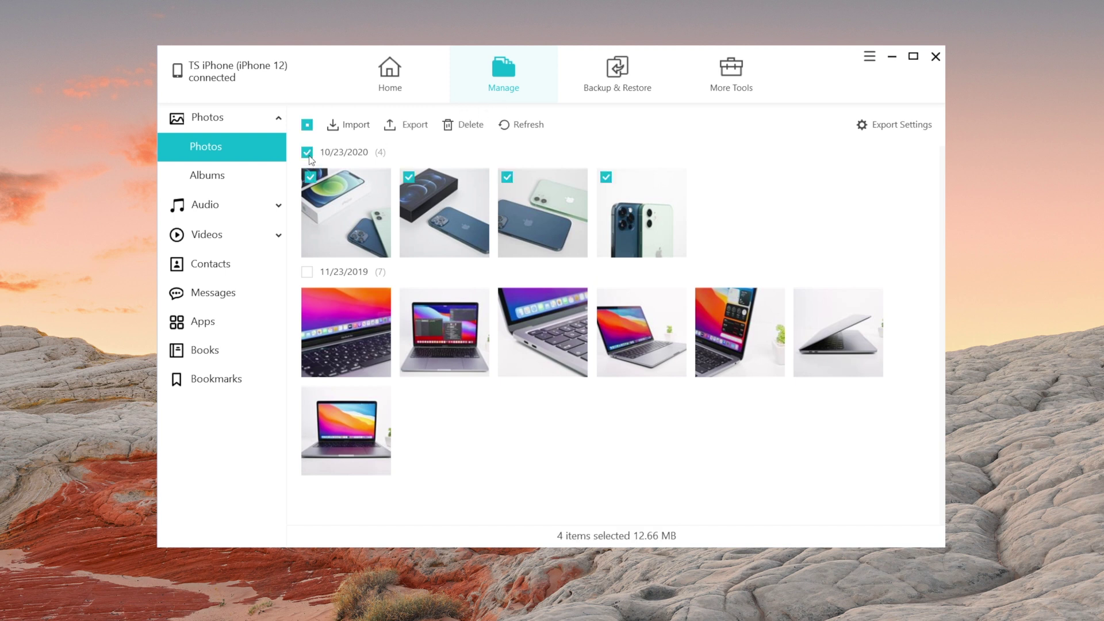
pyautogui.click(308, 273)
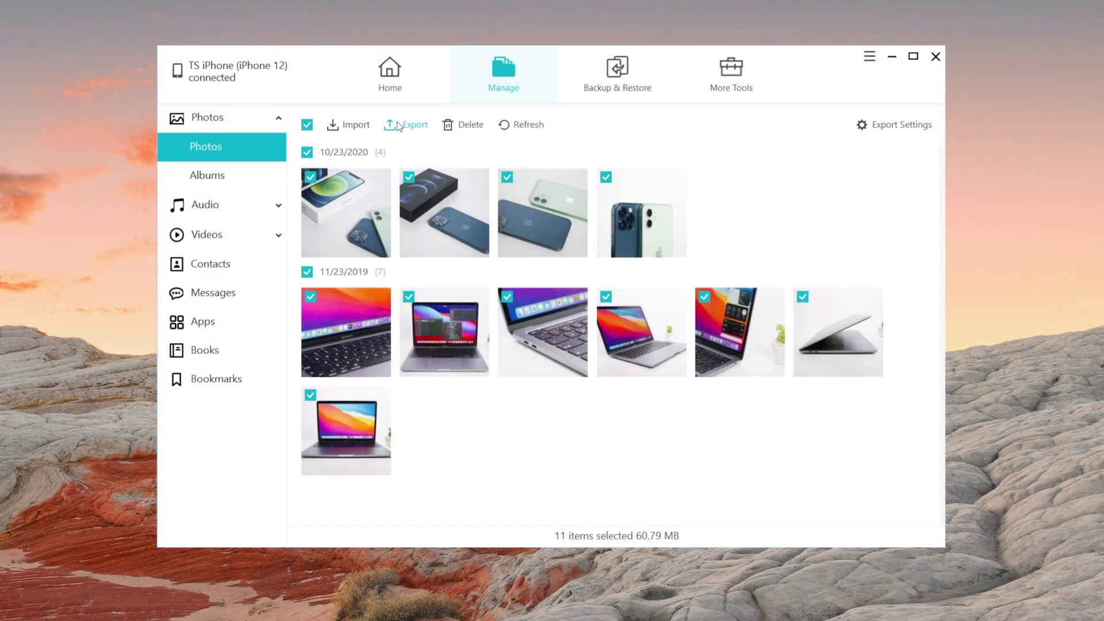
# Export the selected photos to Documents\Photos and acknowledge the success message
pyautogui.click(398, 126)
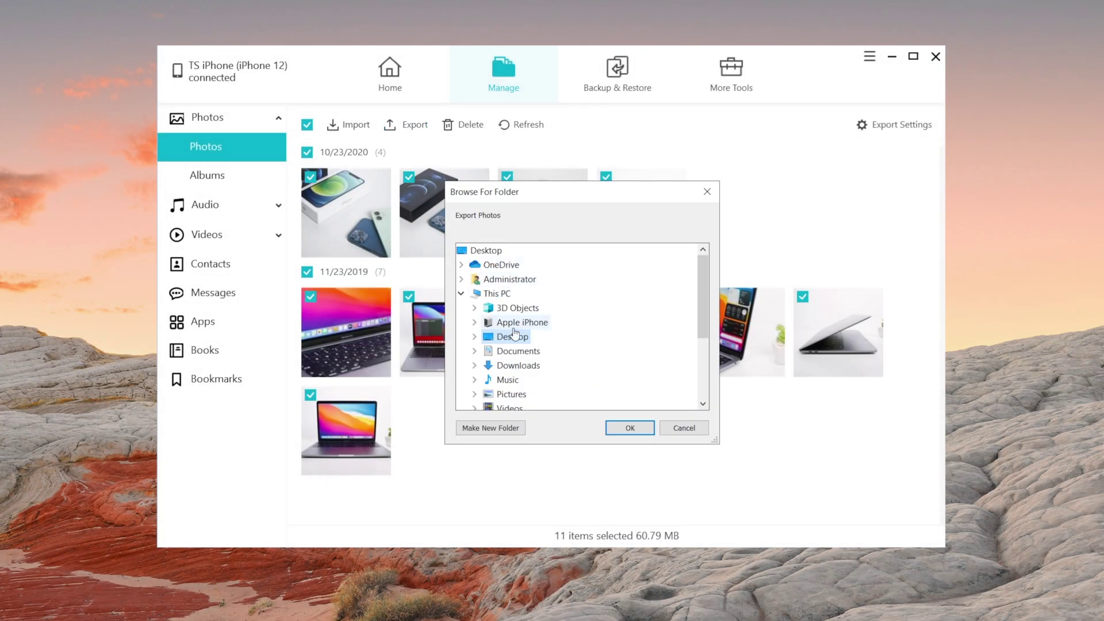
pyautogui.click(518, 351)
pyautogui.click(524, 368)
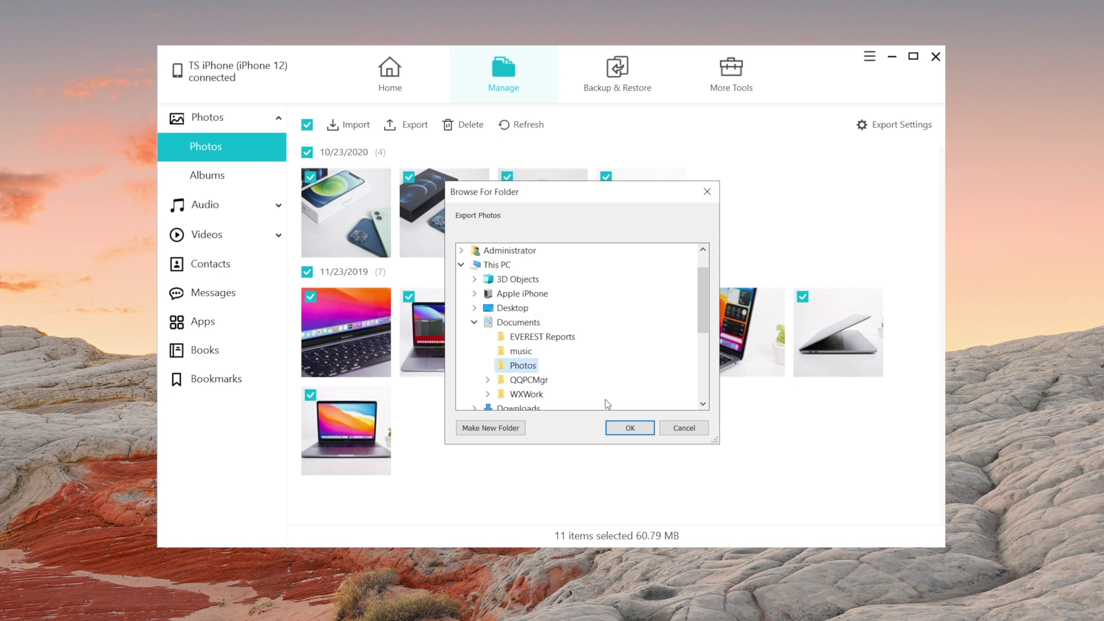
pyautogui.click(619, 427)
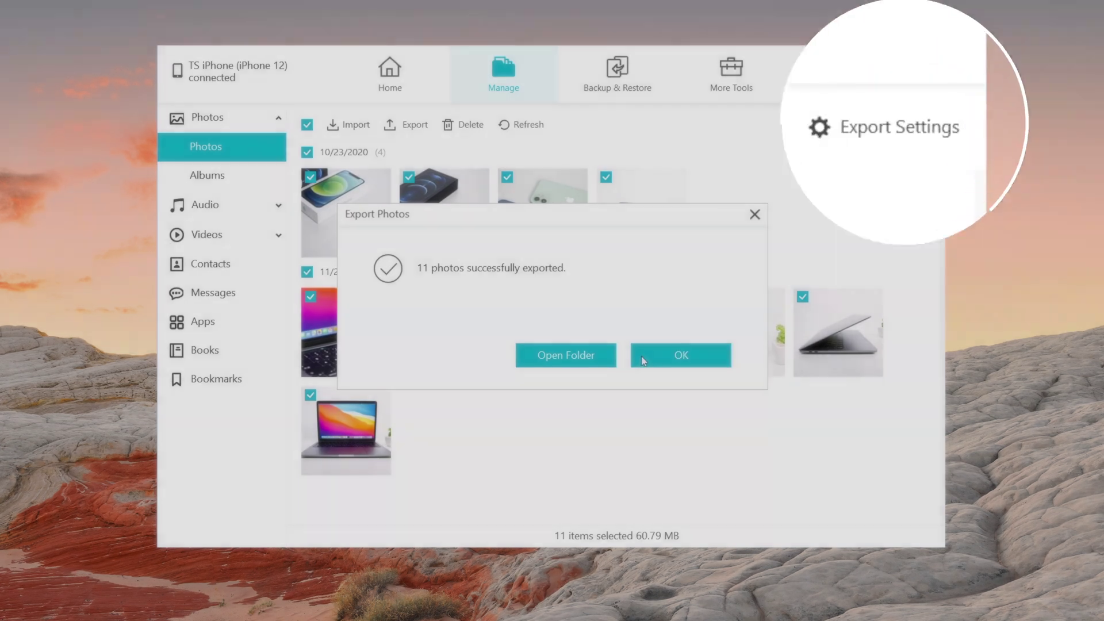
pyautogui.click(641, 356)
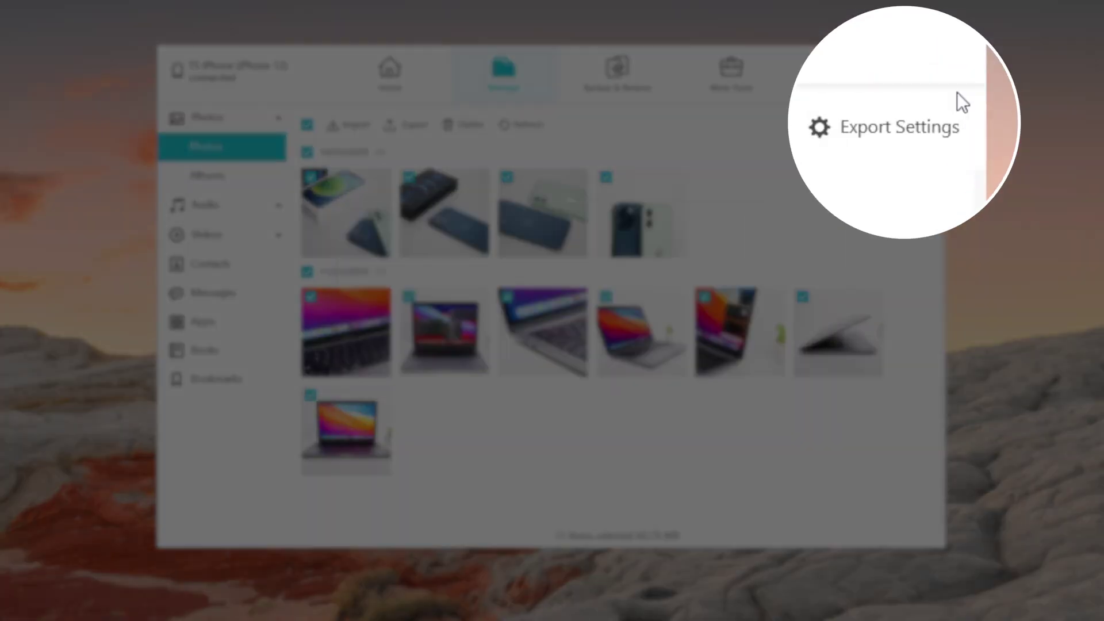
# Review the photo Export Settings formats, then bring up the iPhone's empty Contacts list
pyautogui.click(846, 134)
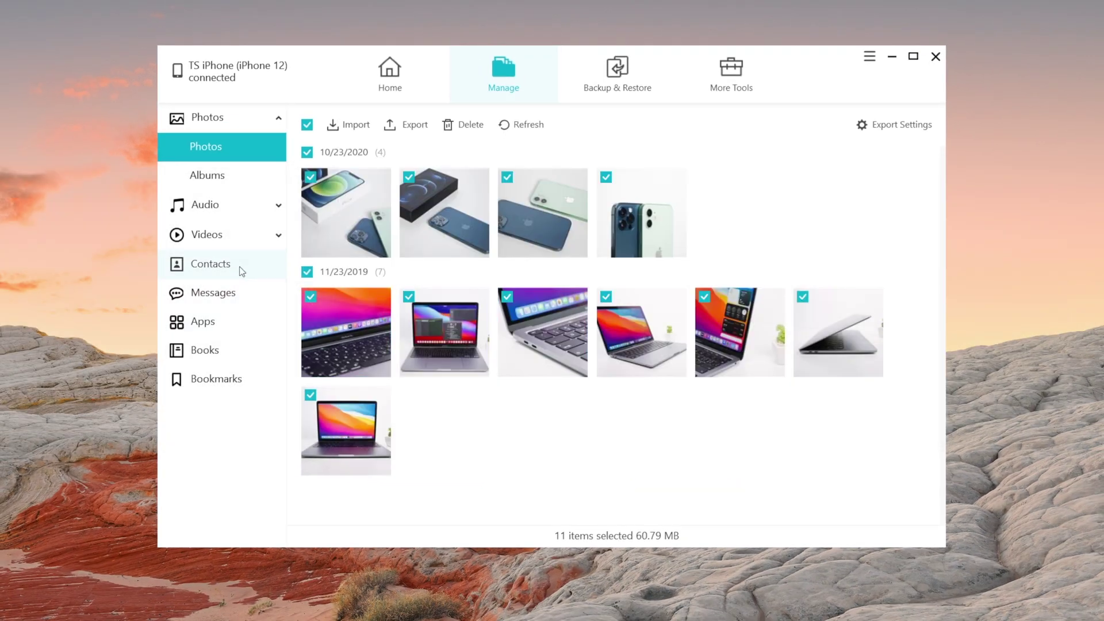
pyautogui.click(239, 265)
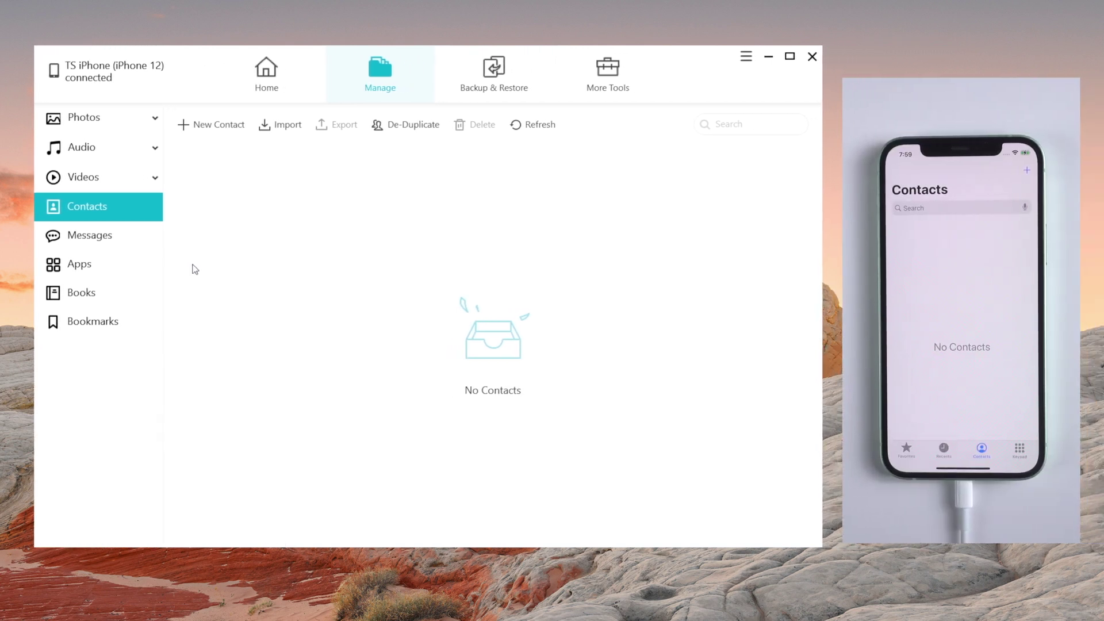
# Import the Contacts vCard file from Documents, adding 21 contacts to the iPhone
pyautogui.click(280, 124)
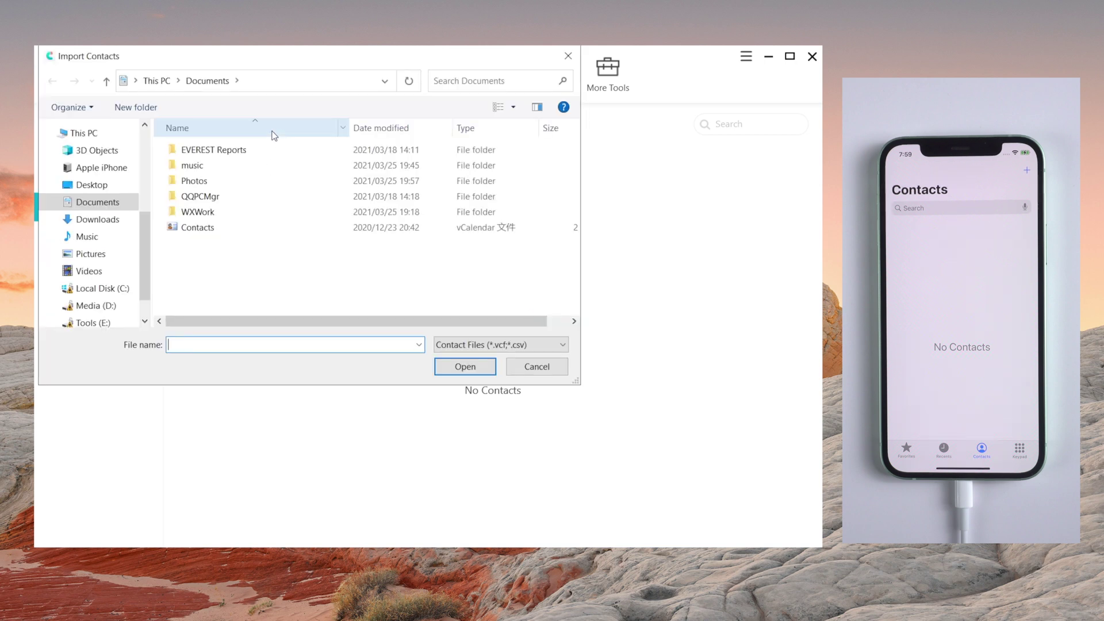
pyautogui.click(211, 229)
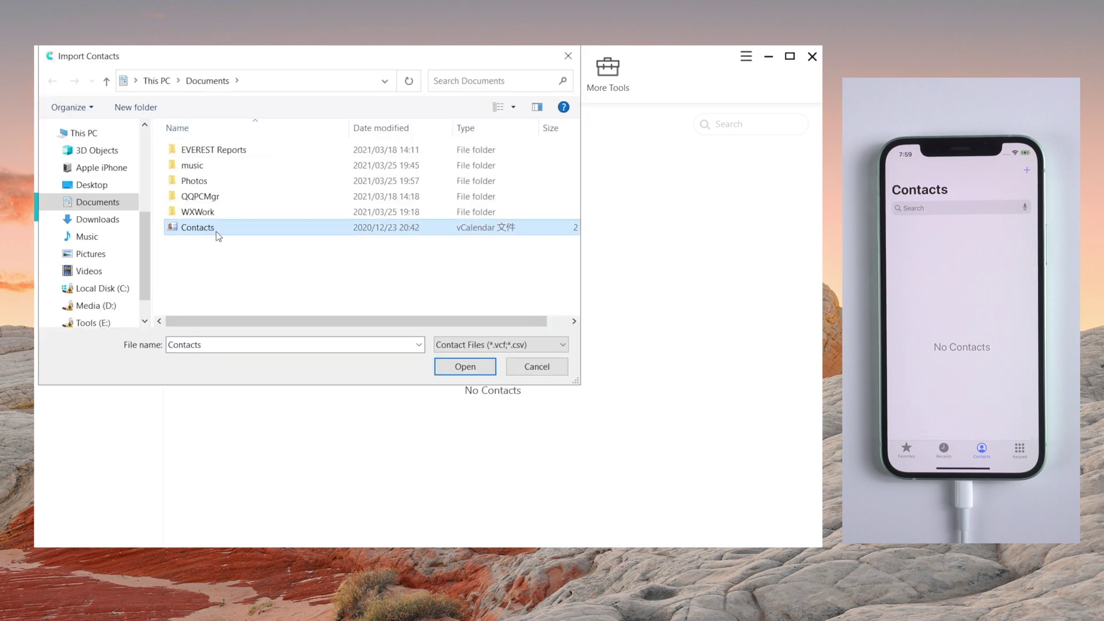
pyautogui.click(466, 366)
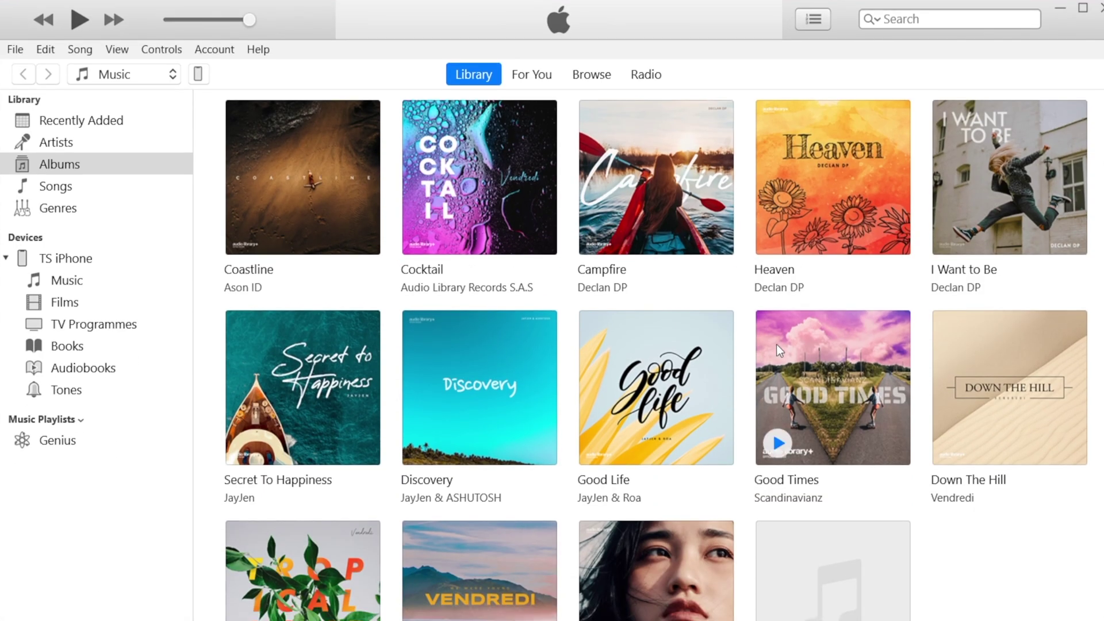
# Go to the iPhone's Music settings in iTunes and tick Sync Music
pyautogui.scroll(-1, 752, 345)
pyautogui.scroll(1, 752, 345)
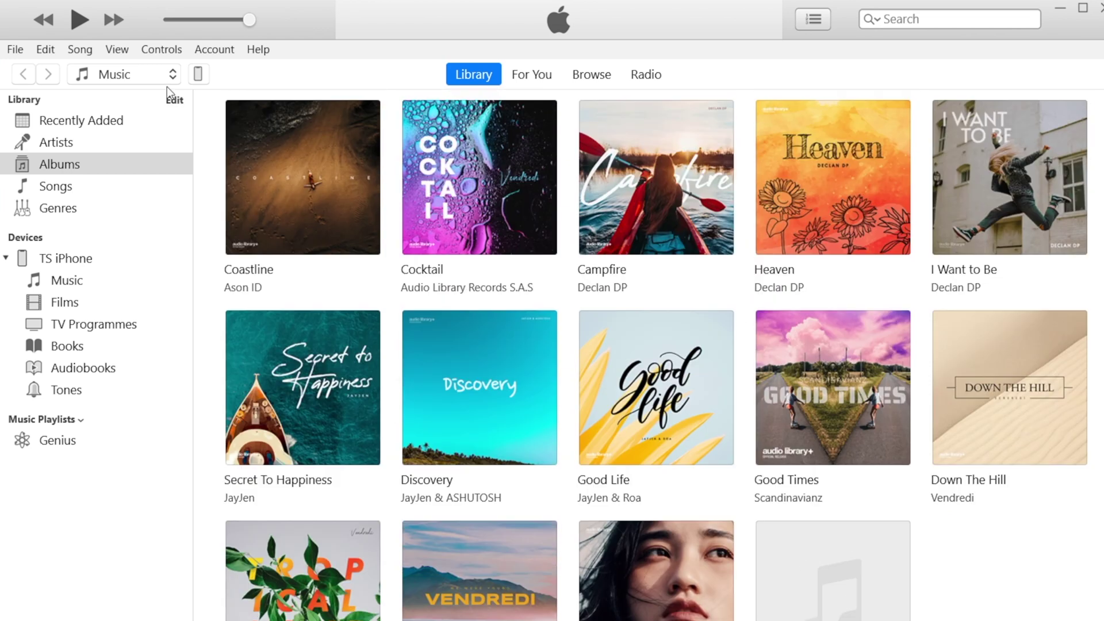
pyautogui.click(202, 73)
pyautogui.click(176, 205)
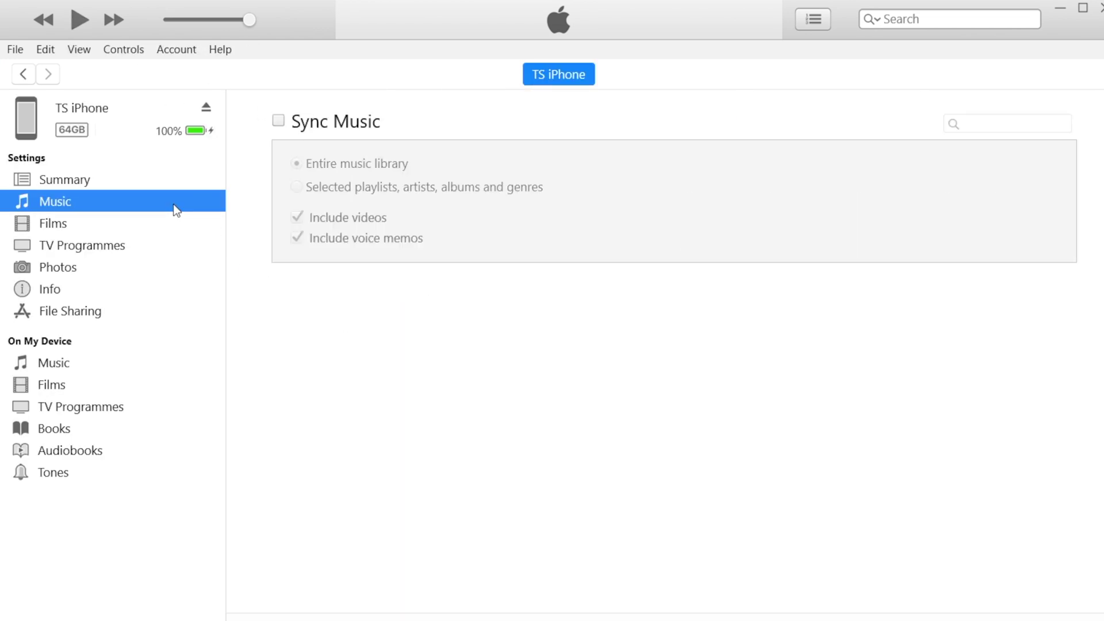
pyautogui.click(278, 120)
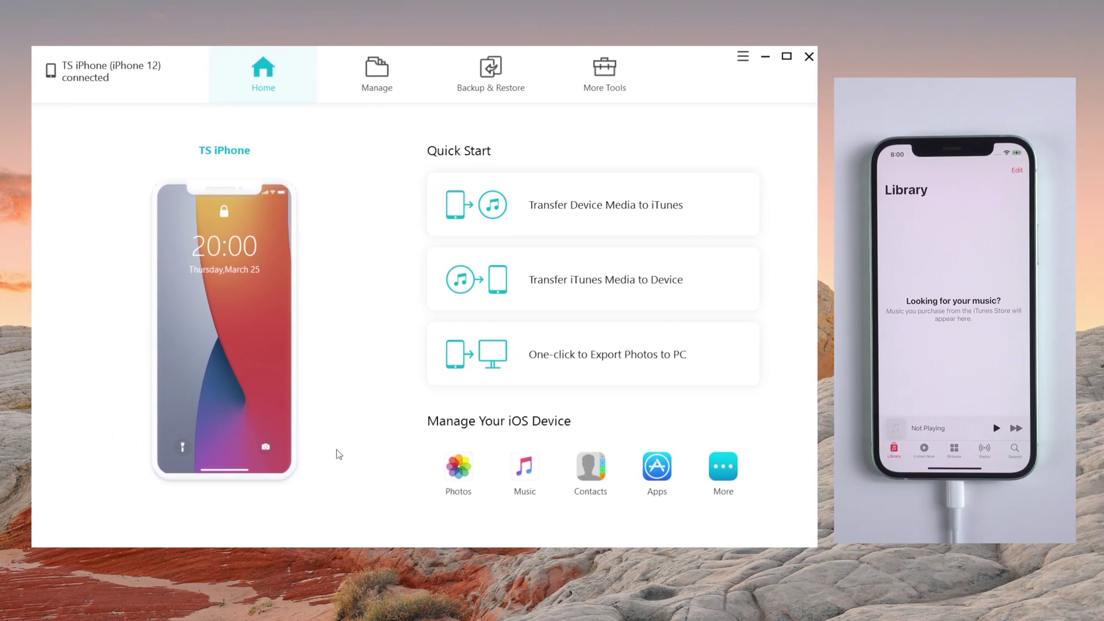
# Use Transfer iTunes Media to Device with Music checked to copy all 20 tracks to the iPhone
pyautogui.click(453, 280)
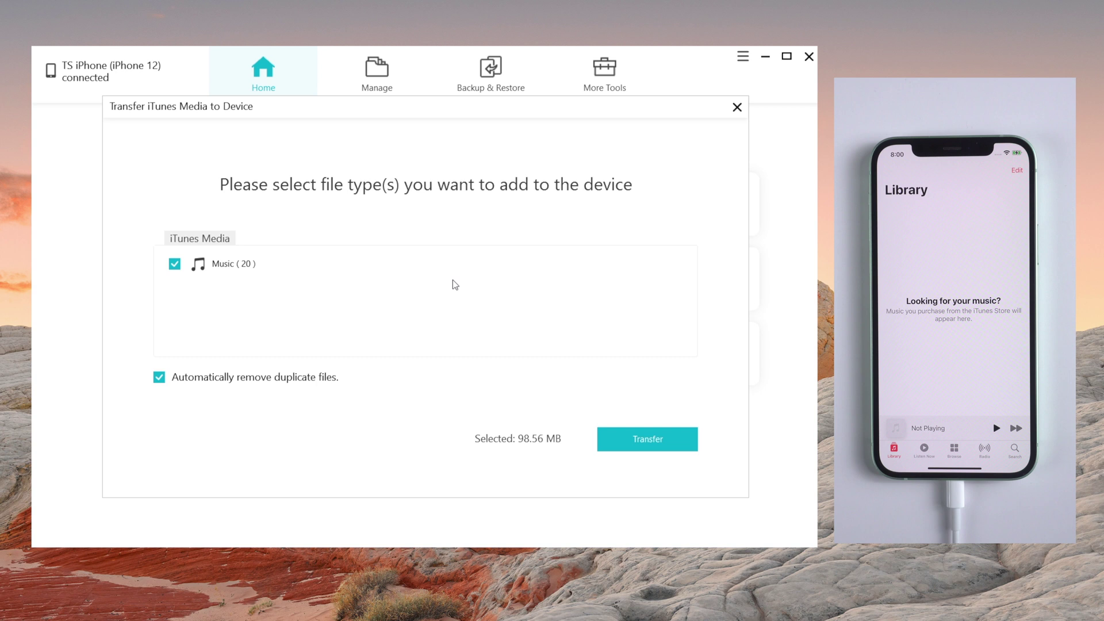
pyautogui.click(627, 447)
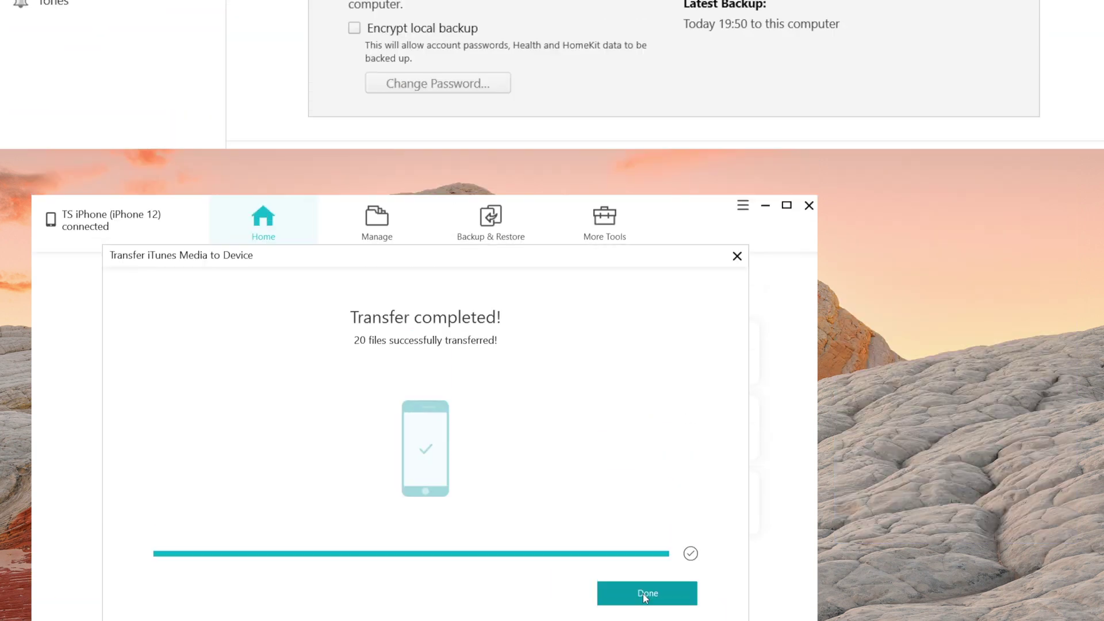
# Check the Backups section of the iPhone's Summary page, then view the Music, Films and TV Programmes pages
pyautogui.scroll(-2, 730, 465)
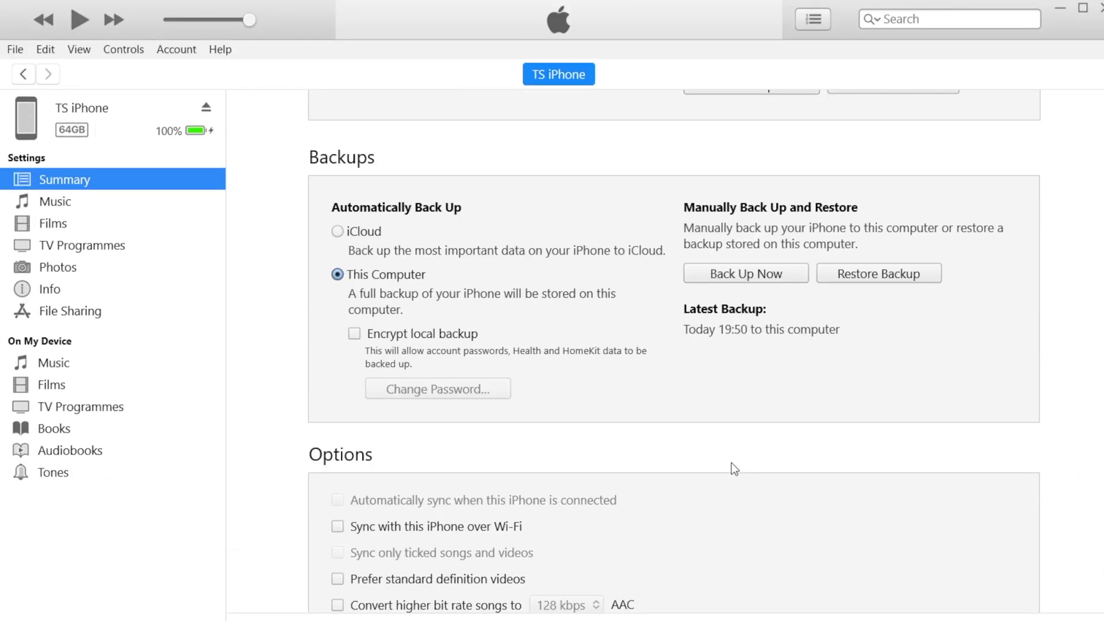
pyautogui.scroll(-1, 731, 464)
pyautogui.scroll(1, 732, 464)
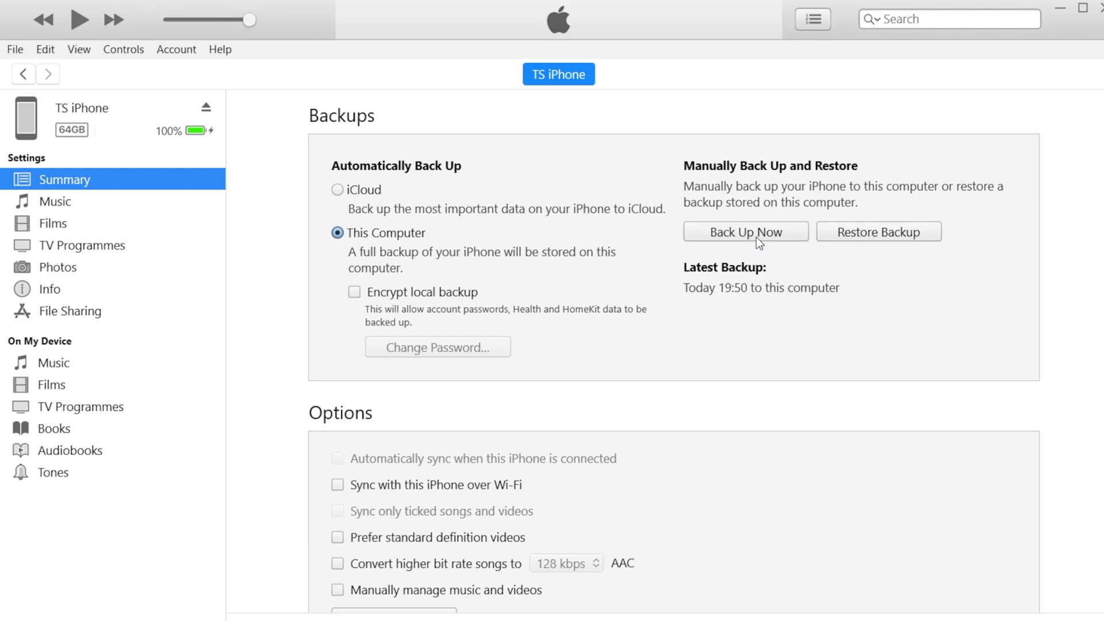
pyautogui.click(62, 204)
pyautogui.click(66, 226)
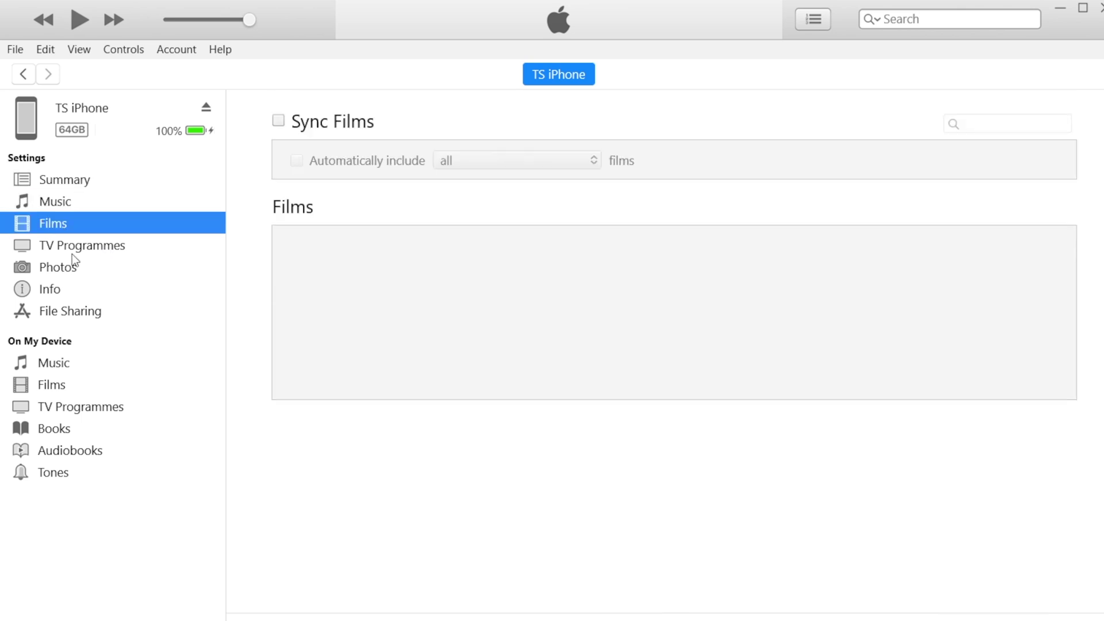
pyautogui.click(72, 246)
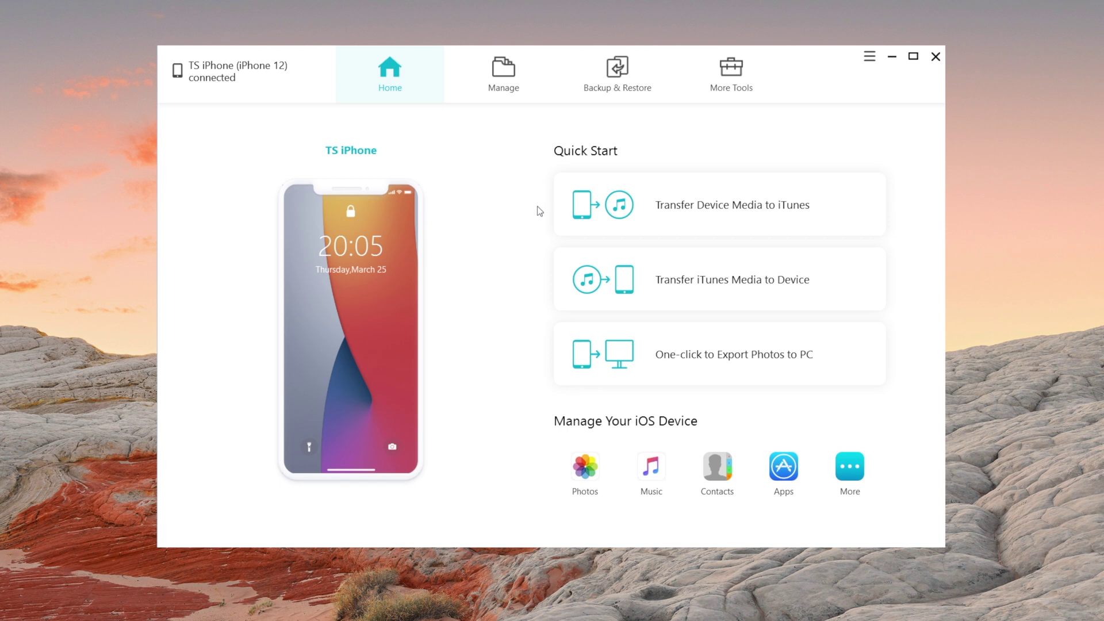
# Open the backup file-type selection and leave every data type selected
pyautogui.click(626, 92)
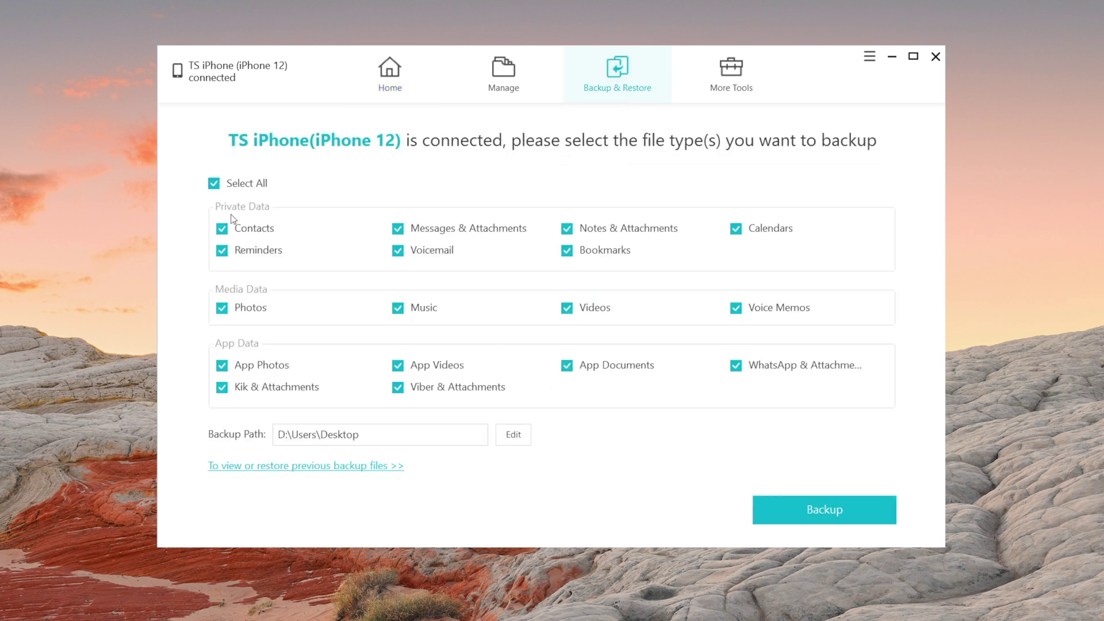
pyautogui.click(215, 184)
pyautogui.click(215, 184)
# Set the backup path to E:\iCareFone\Backup and run the backup
pyautogui.click(513, 436)
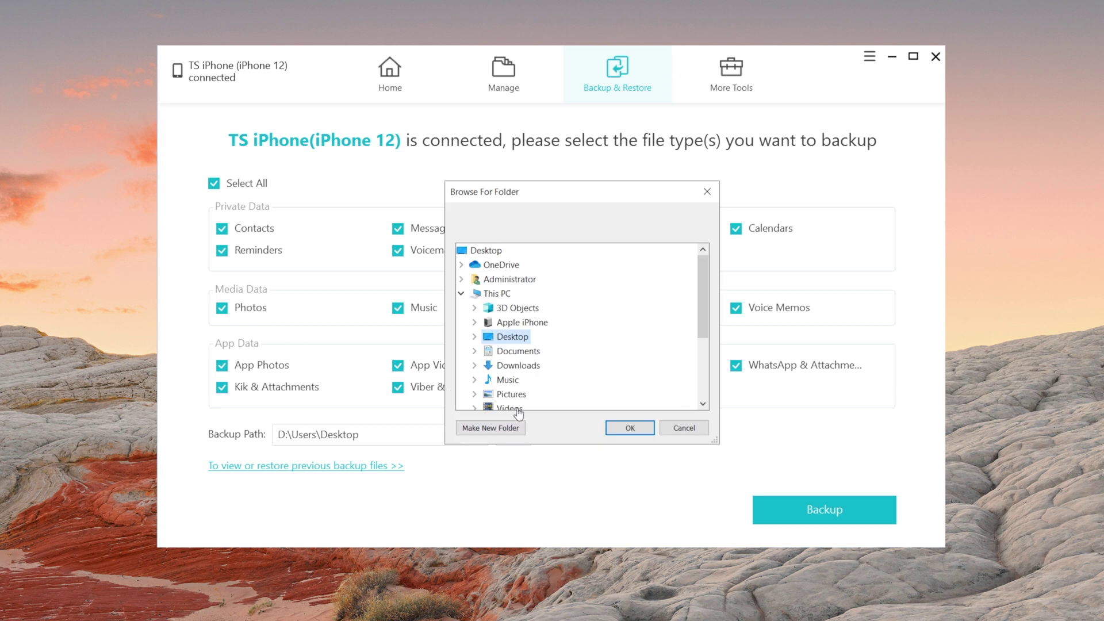
pyautogui.scroll(-3, 506, 391)
pyautogui.click(512, 338)
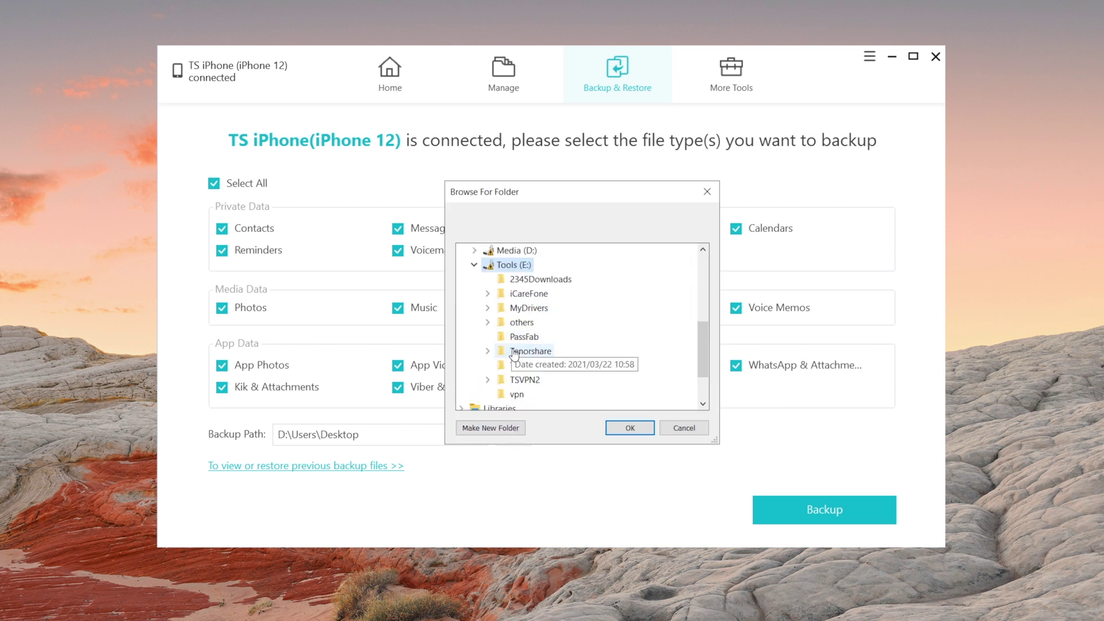
pyautogui.click(516, 297)
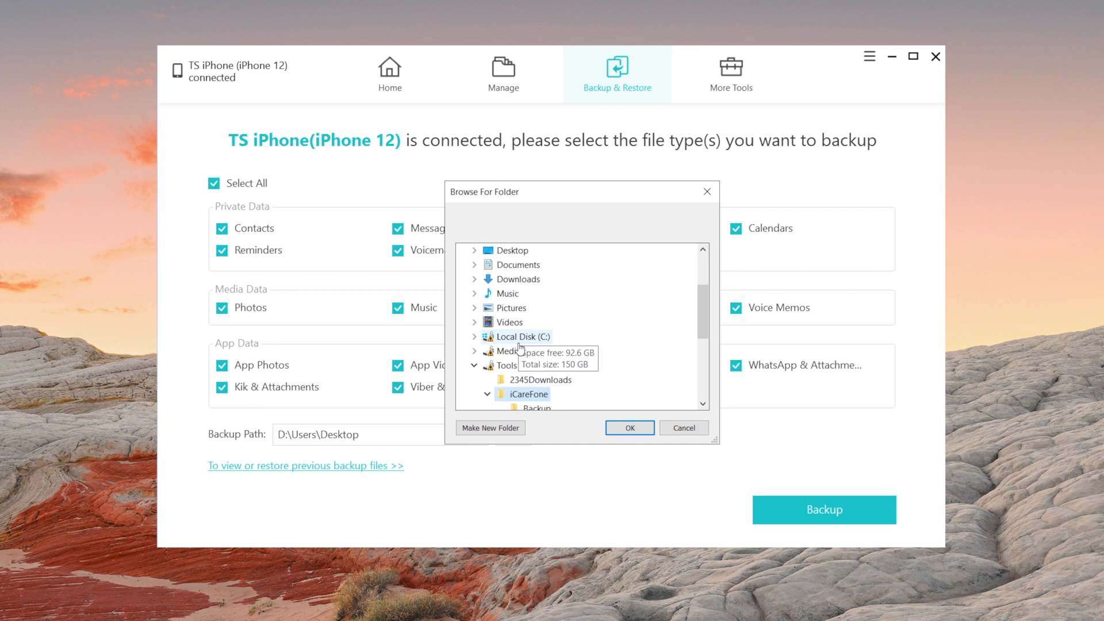
pyautogui.click(530, 409)
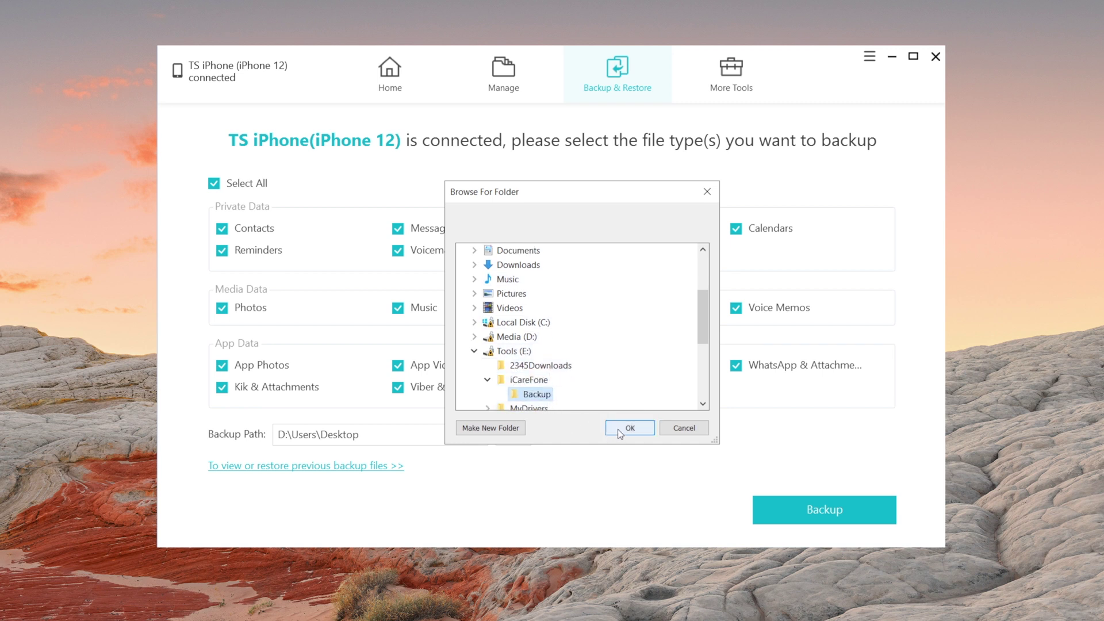
pyautogui.click(619, 428)
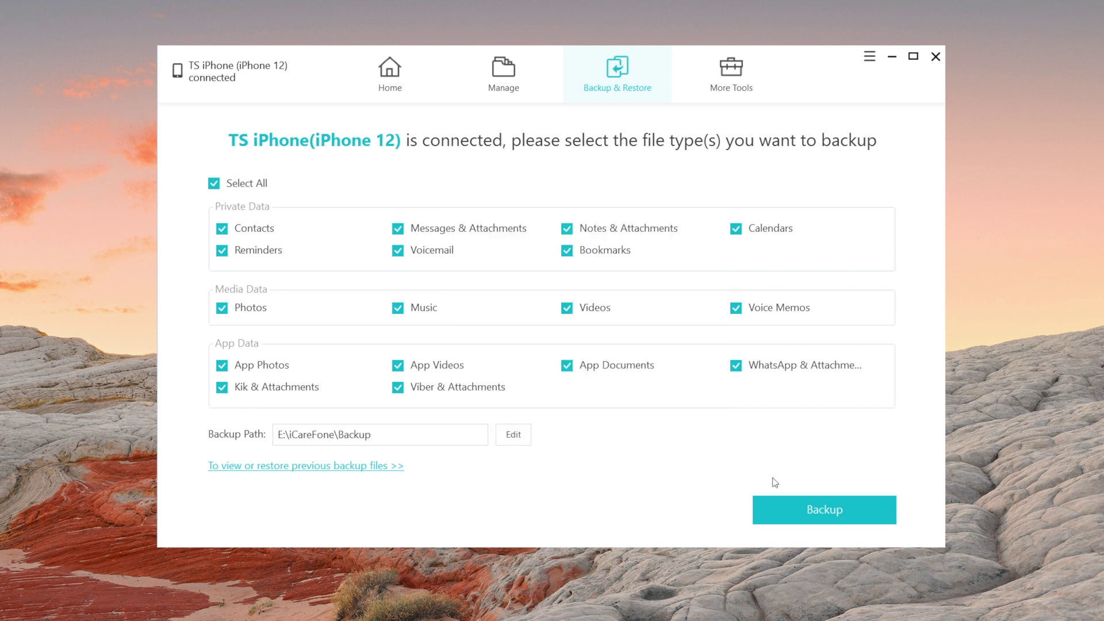
pyautogui.click(801, 514)
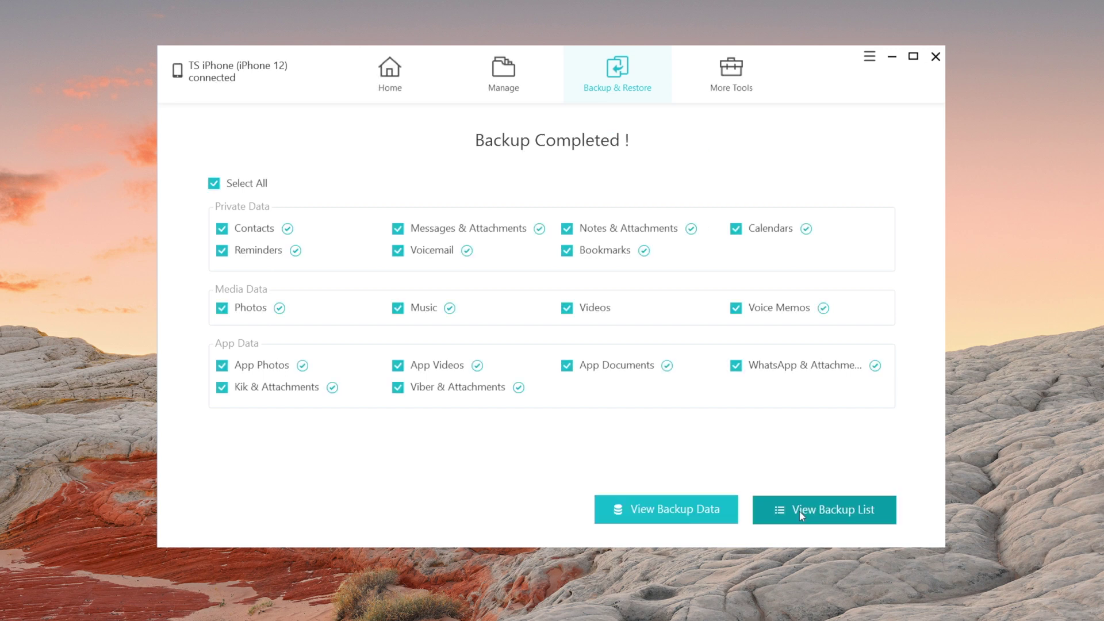
# Open the backup data, view its Notes, Calendars and Music, then return to the backup list
pyautogui.click(707, 517)
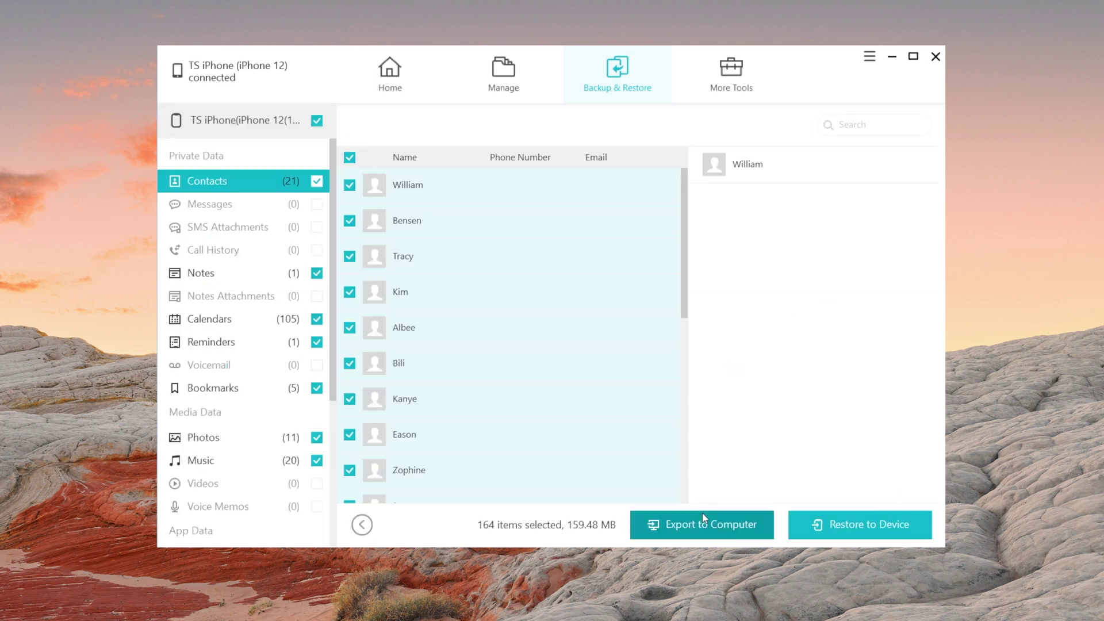
pyautogui.click(219, 273)
pyautogui.click(222, 320)
pyautogui.click(233, 461)
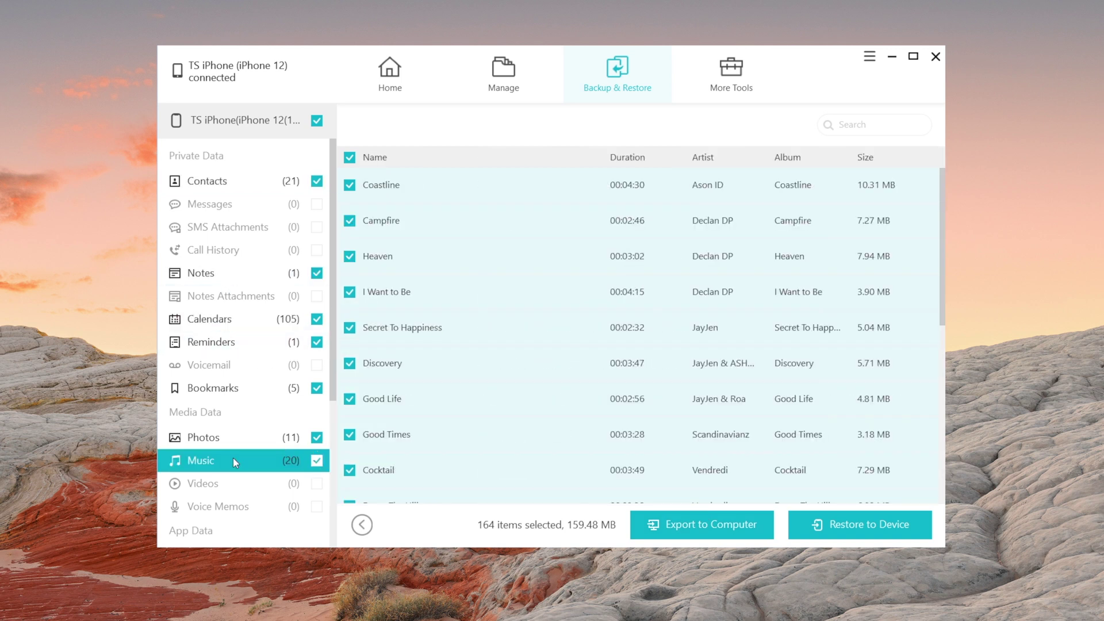
pyautogui.click(362, 530)
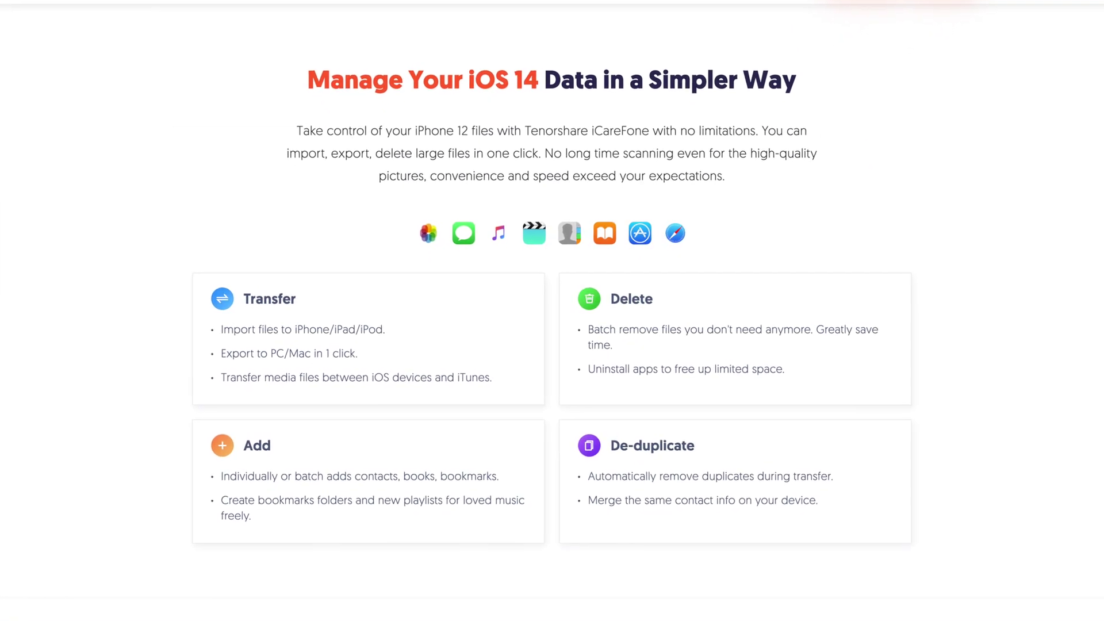
pyautogui.scroll(-10, 552, 311)
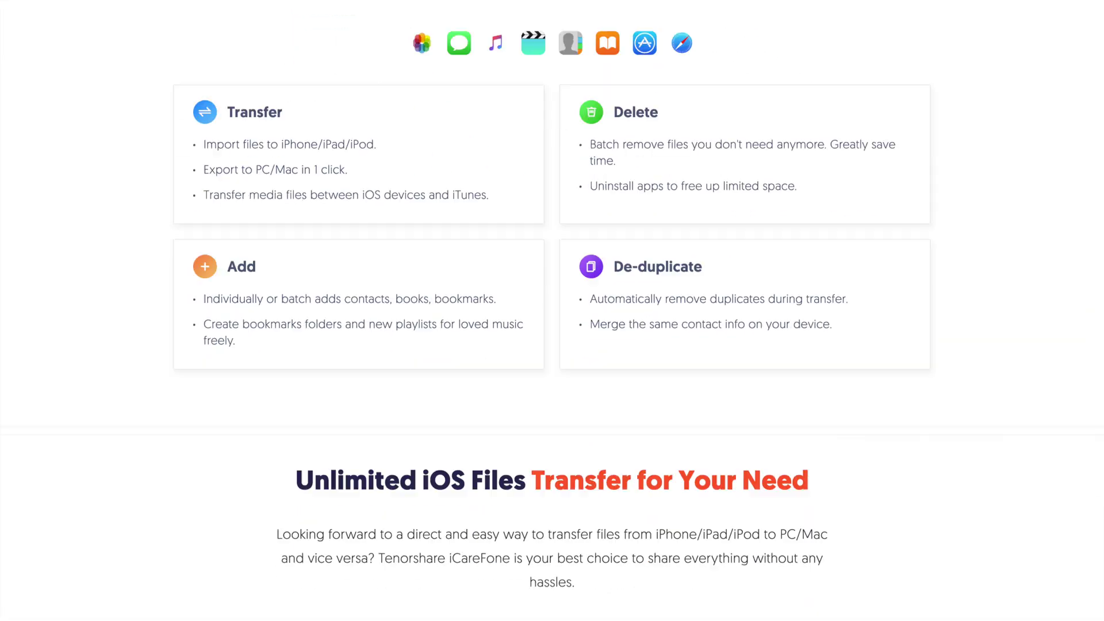